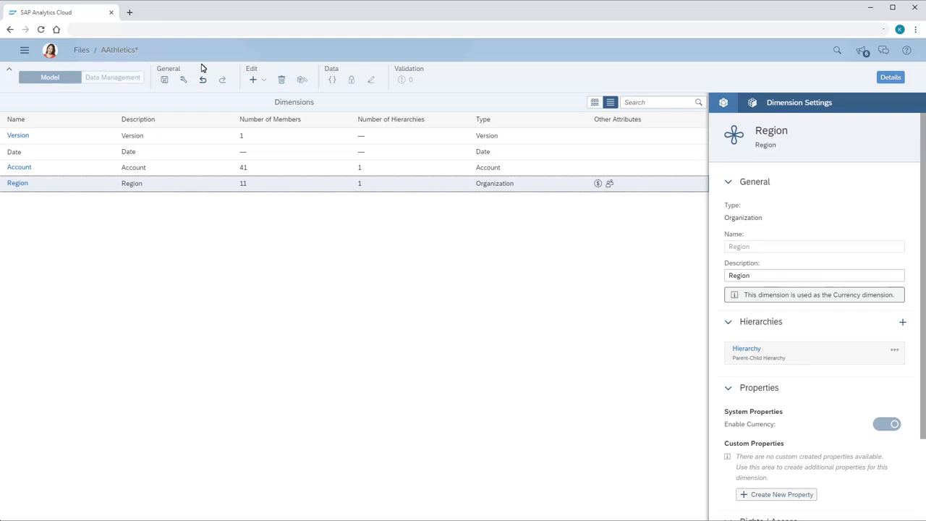
Add a new Generic dimension named ProductGroup to the model
left_click(265, 84)
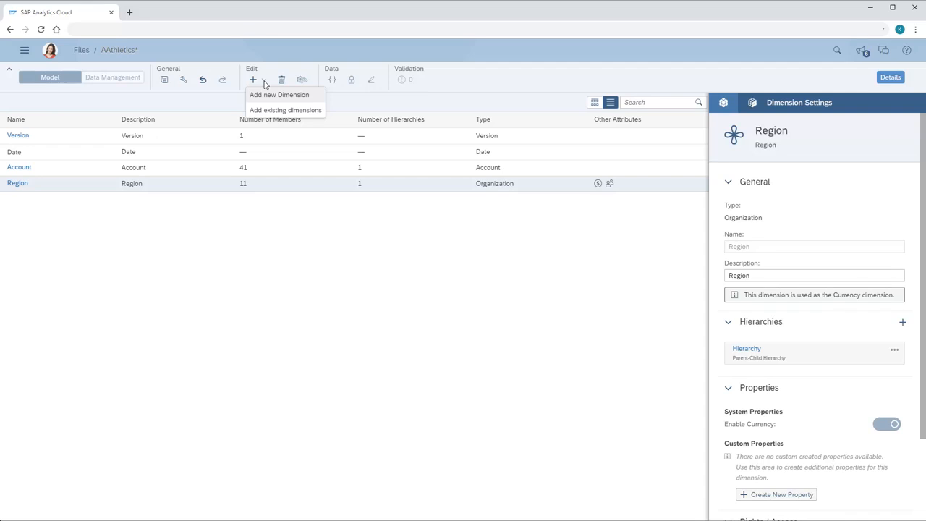
left_click(278, 95)
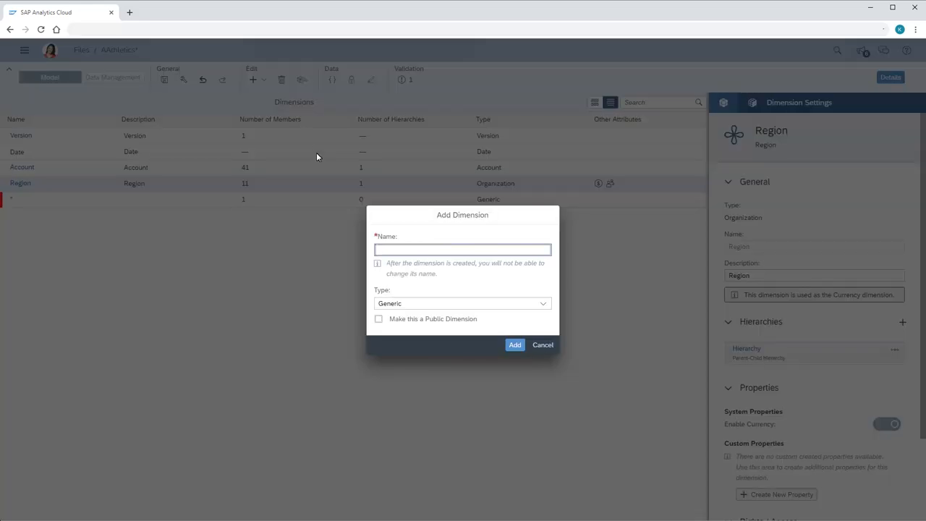
type("ProductGroup")
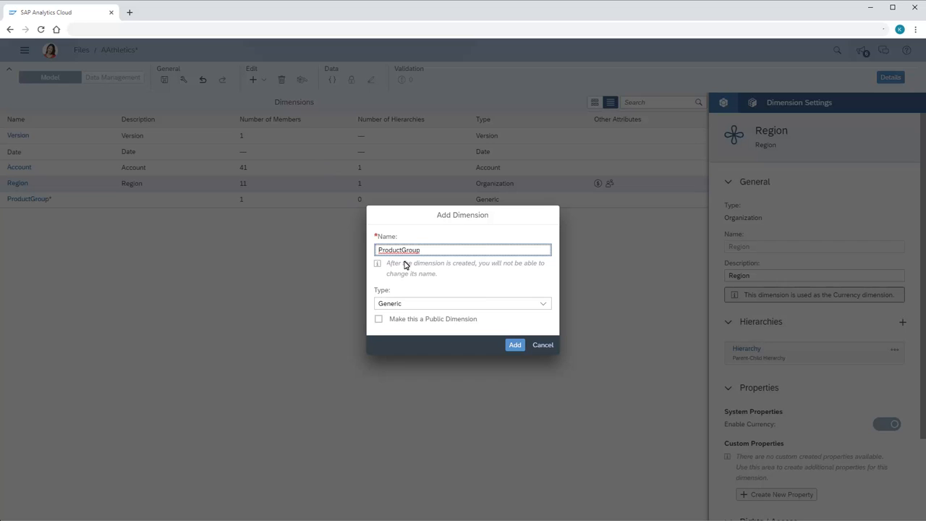
left_click(543, 305)
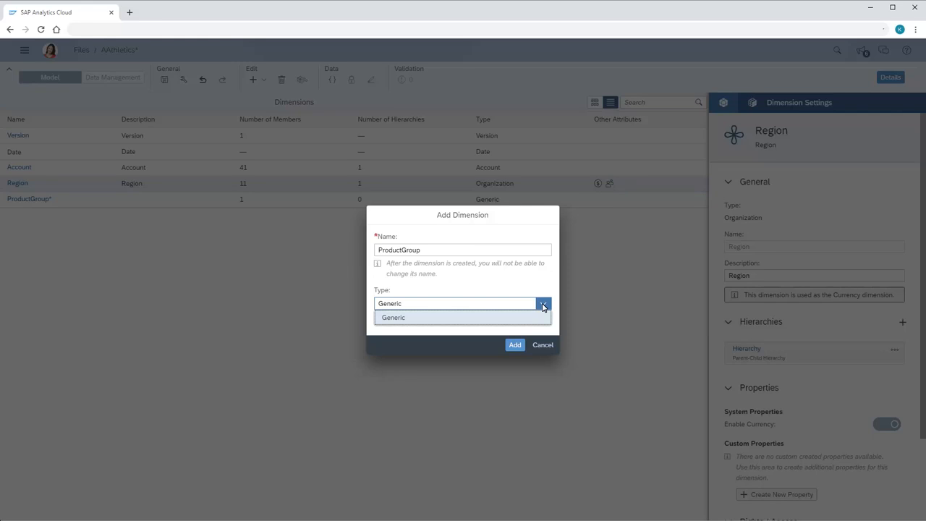
left_click(392, 323)
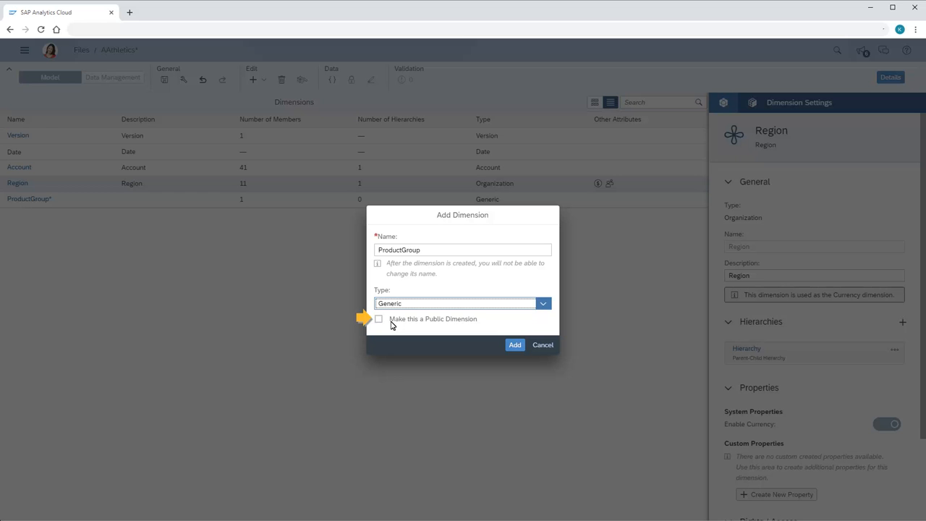
left_click(514, 346)
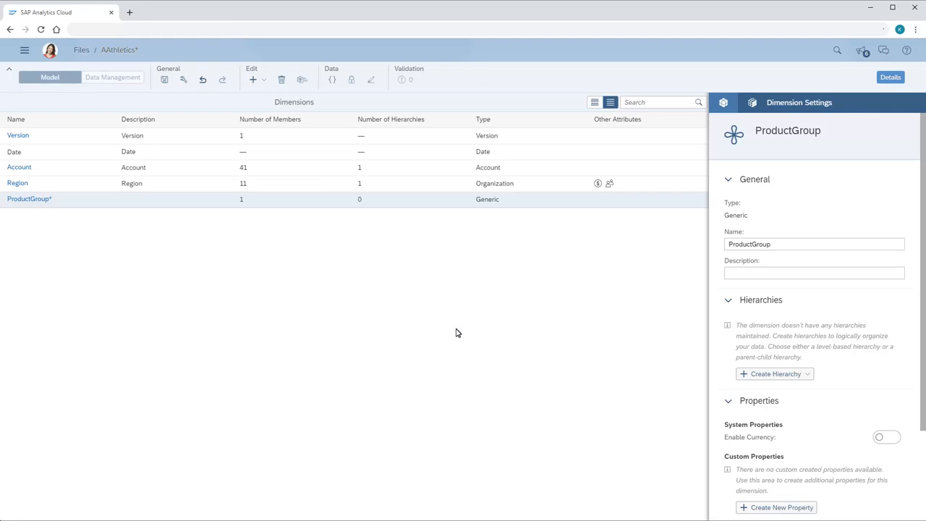
Open the ProductGroup dimension in grid view and paste the member IDs and descriptions below the unassigned row
left_click(30, 200)
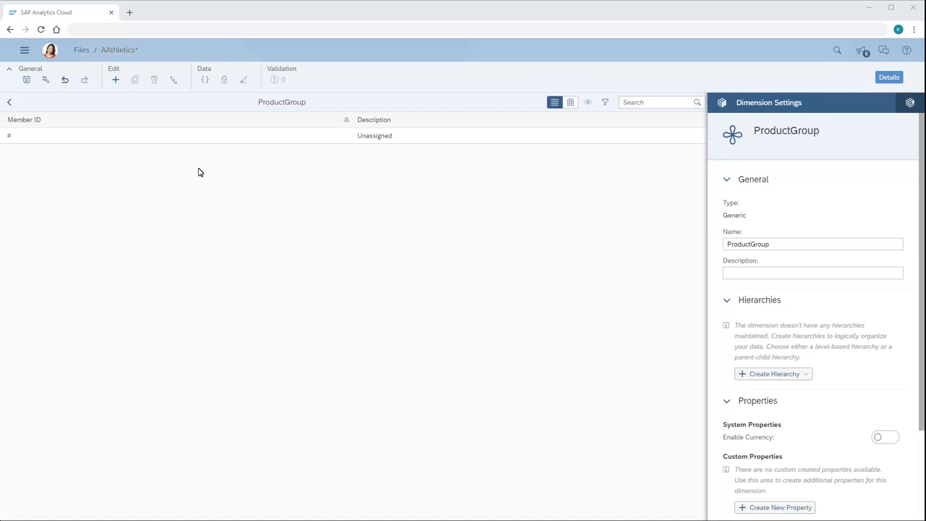
left_click(571, 103)
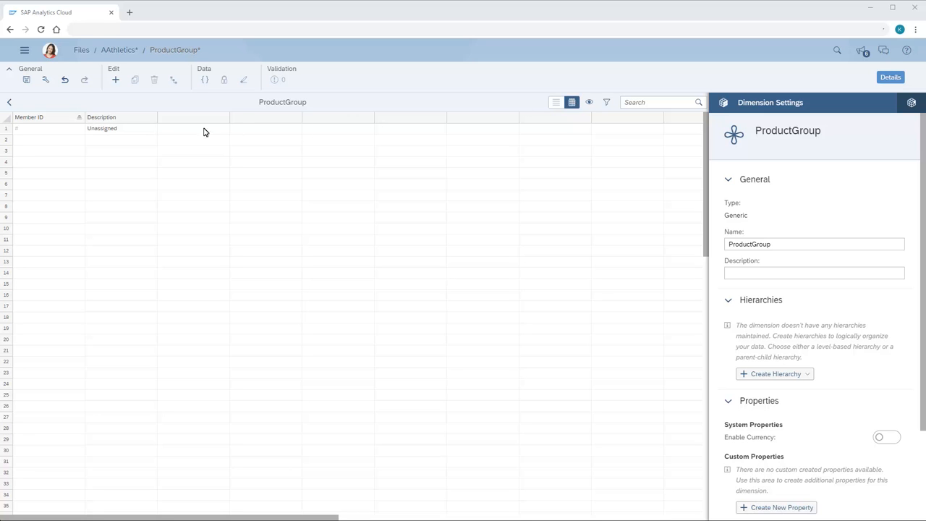
left_click(19, 140)
type("ALL_PRODGROUP\tProduct Group ALL_PRODUCTS\tAll Products HPRD0001\tApparel HPRD0002\tFootwear PRD0001\tAthletic Shirts PRD0003\tAthletic Shorts PRD0004\tCaps PRD0005\tTennis Shoes PRD0006\tRunning Shoes PRD0007\tSocks")
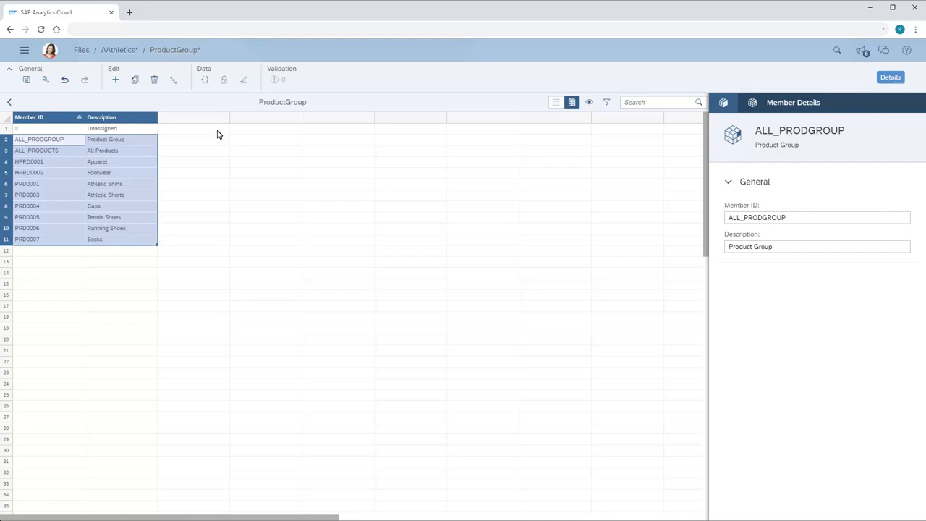
Create a parent-child hierarchy with ID Hierarchy and paste the parent members into its column
left_click(723, 103)
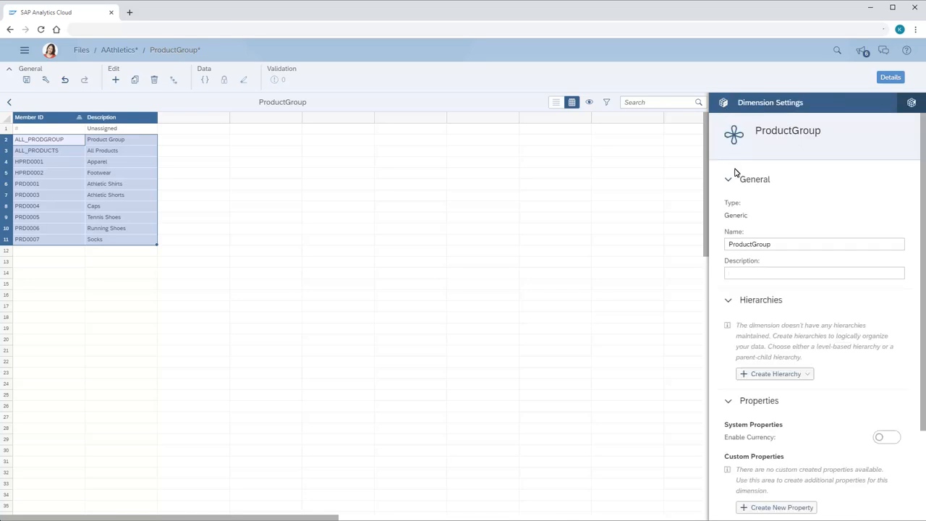
left_click(772, 375)
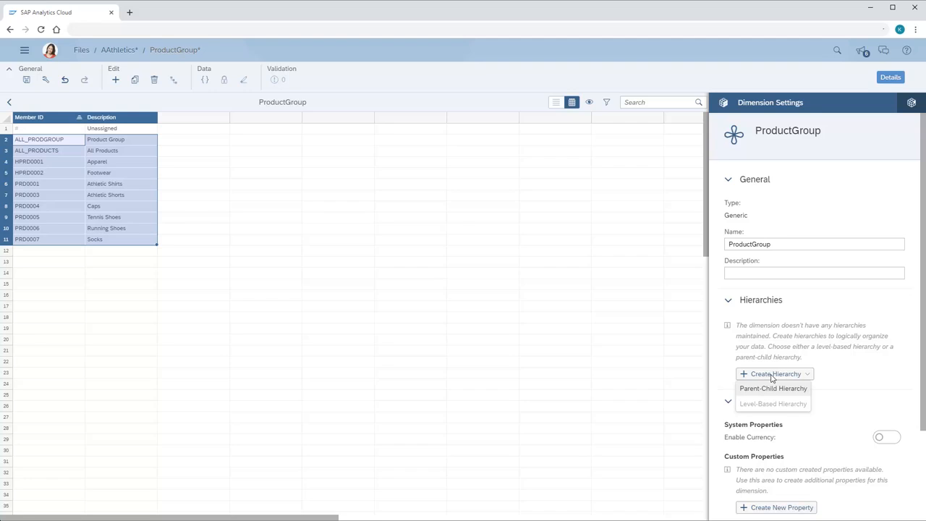
left_click(772, 389)
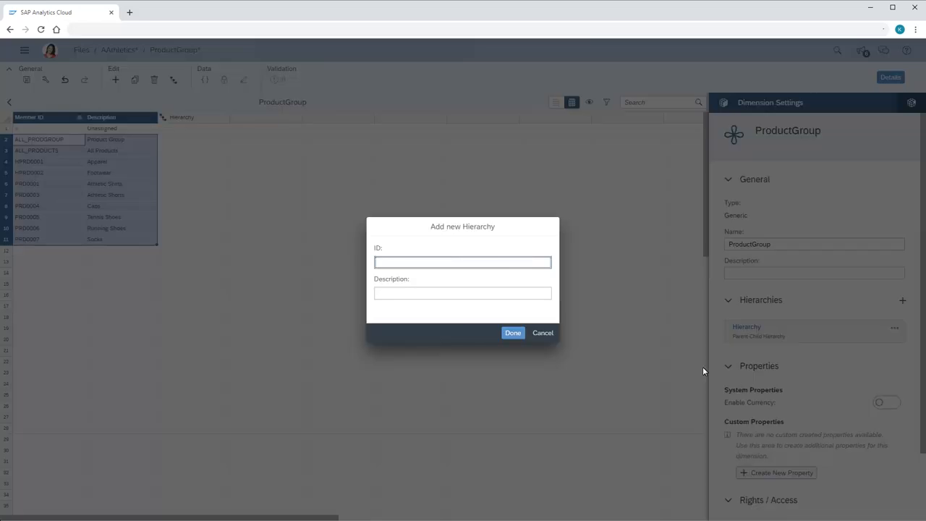
left_click(382, 265)
type("Hierarchy")
left_click(512, 333)
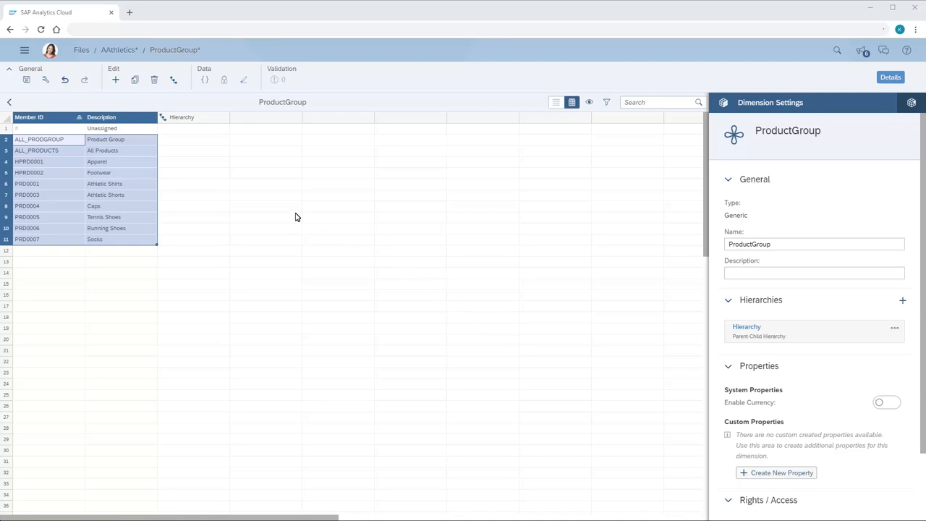
left_click(189, 154)
type("ALL_PRODGROUP ALL_PRODUCTS ALL_PRODUCTS HPRD0001 HPRD0001 HPRD0001 HPRD0002 HPRD0002 HPRD0002")
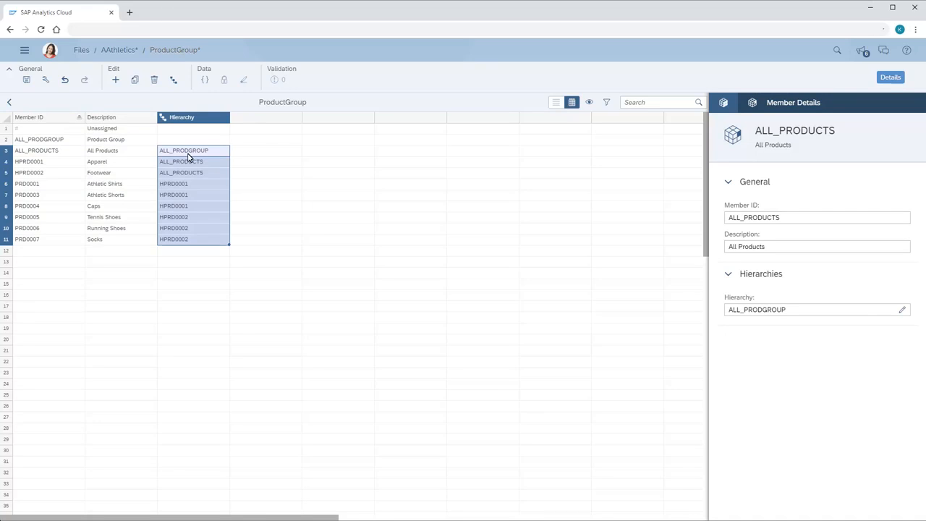
In the dimension settings, enable Data Access Control, Responsible and Data Locking Ownership
left_click(723, 103)
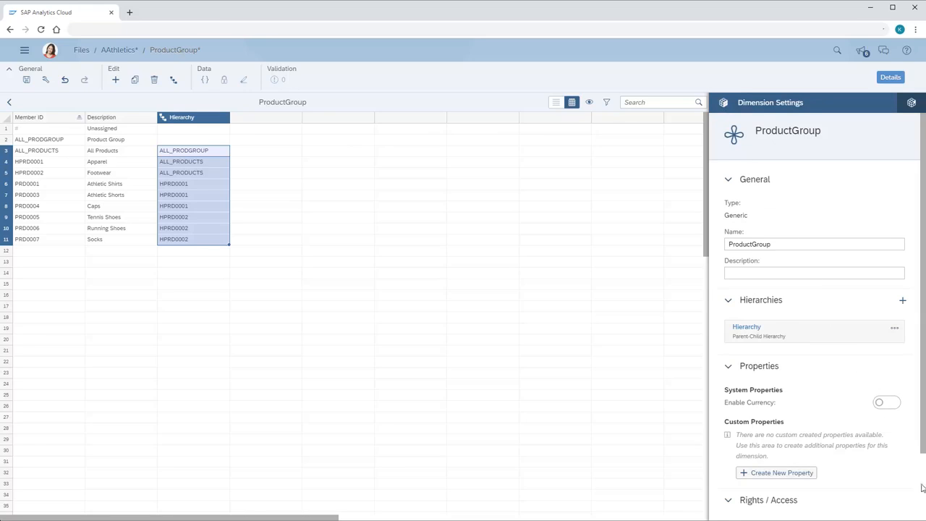
left_click_drag(921, 421, 922, 488)
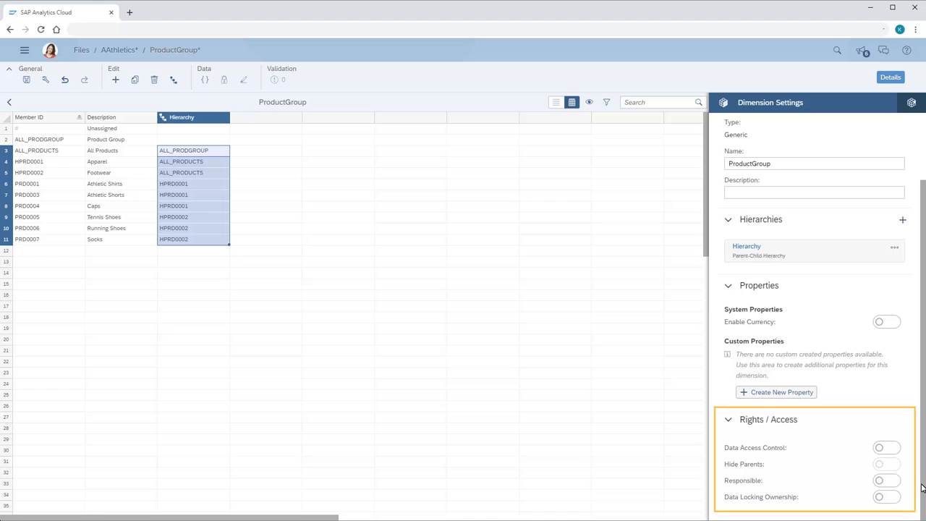
left_click(894, 449)
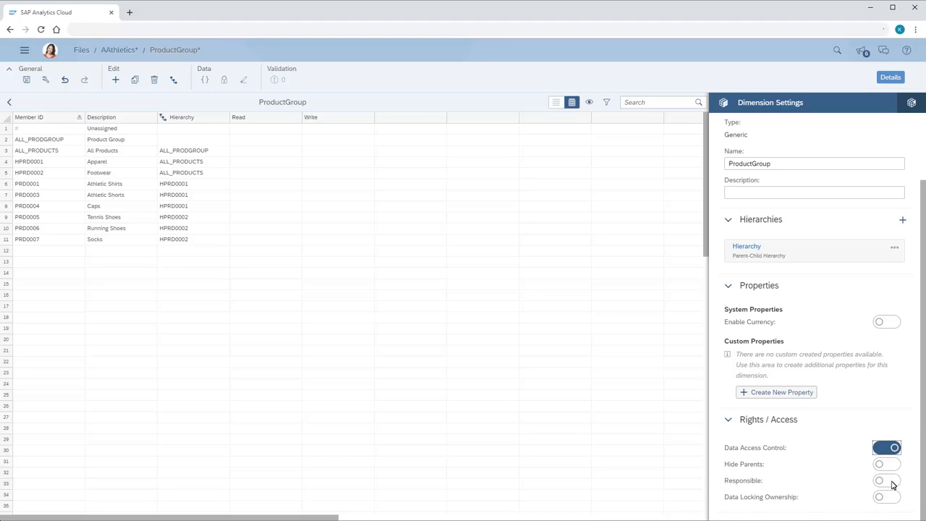
left_click(894, 482)
left_click(895, 499)
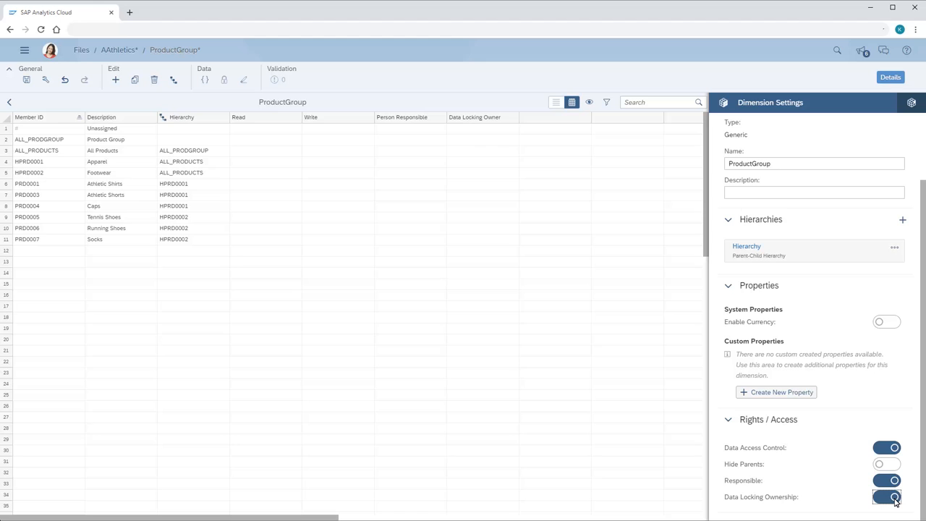
Assign the Financial planning team as Read access for the unassigned member
left_click(243, 130)
left_click(307, 129)
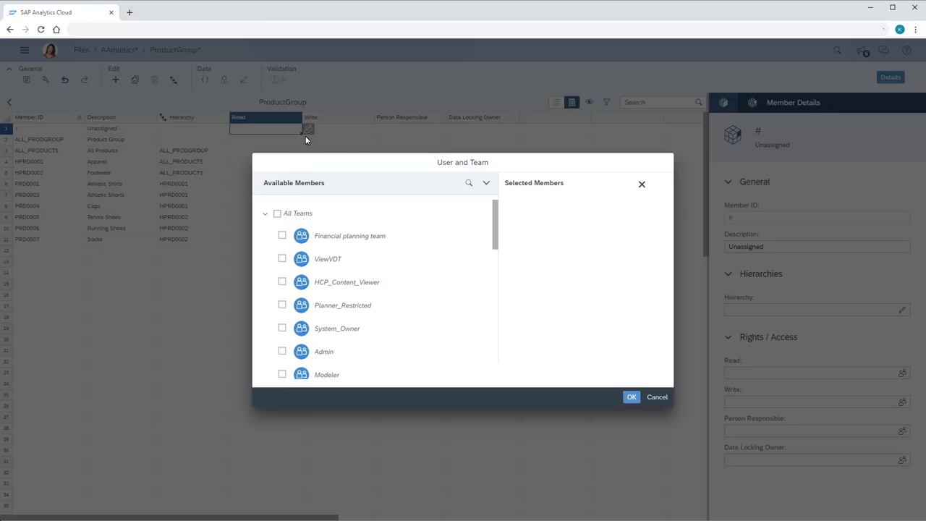
left_click(283, 236)
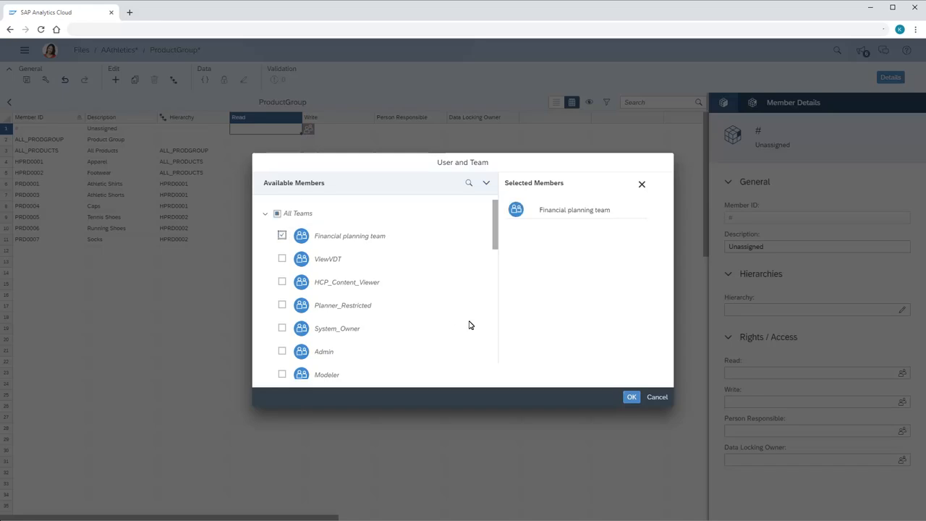
left_click(631, 396)
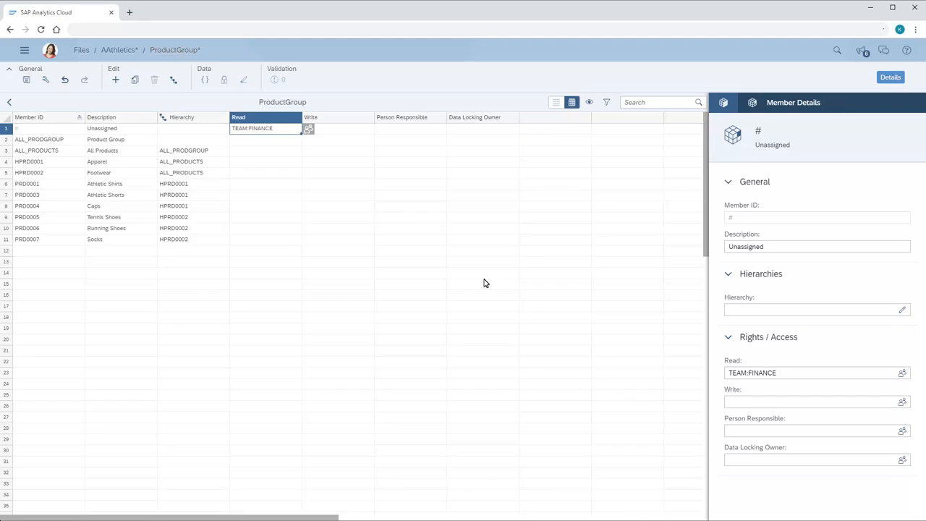
Fill TEAM:FINANCE into the Read and Write columns for all members, switch to list view and save the model
left_click_drag(302, 134, 374, 250)
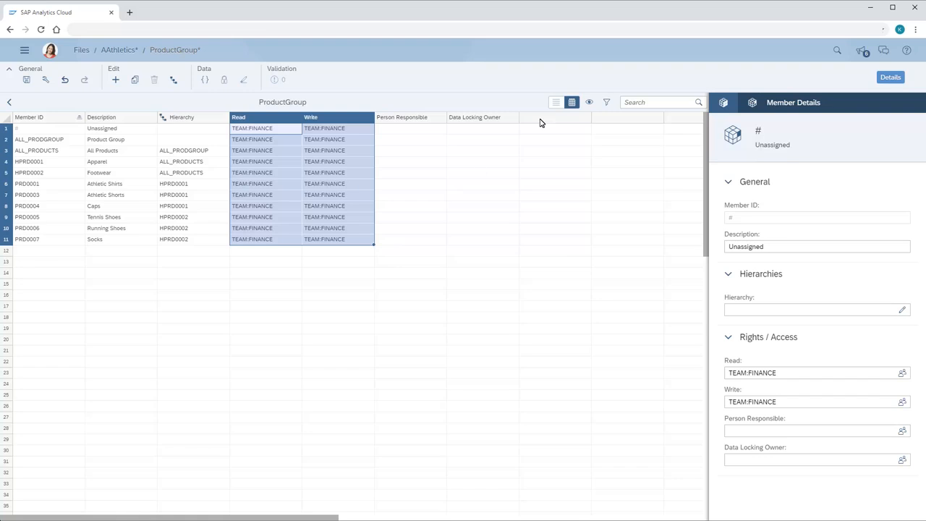
left_click(556, 103)
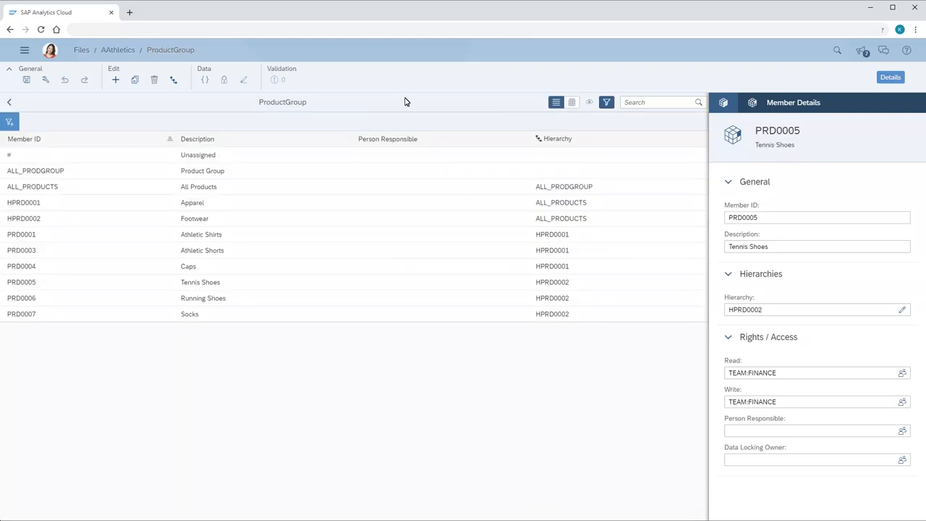
left_click(26, 81)
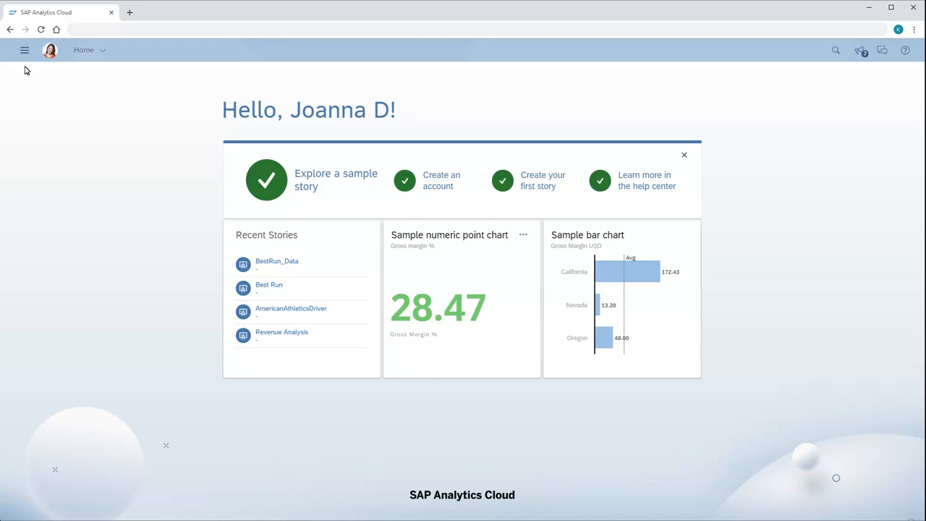
Start creating a new public dimension and open its type options
left_click(24, 50)
left_click(39, 99)
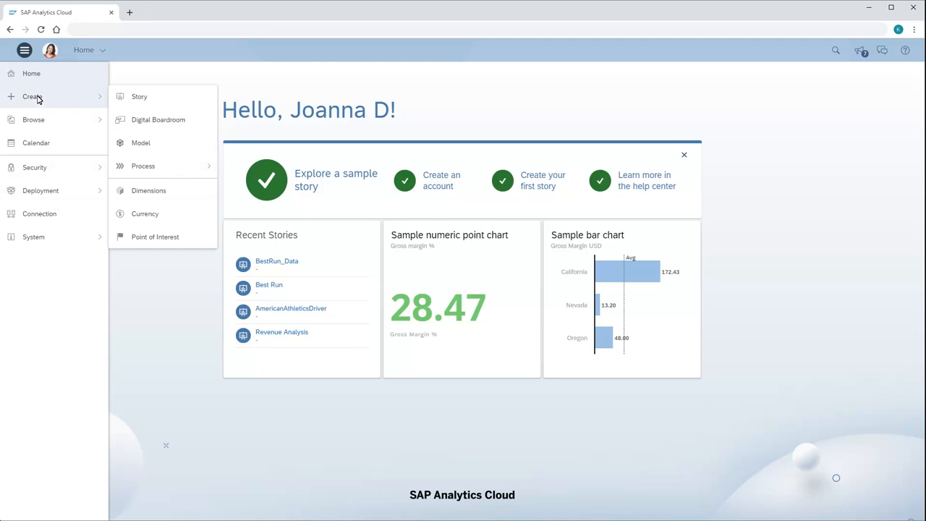
left_click(150, 193)
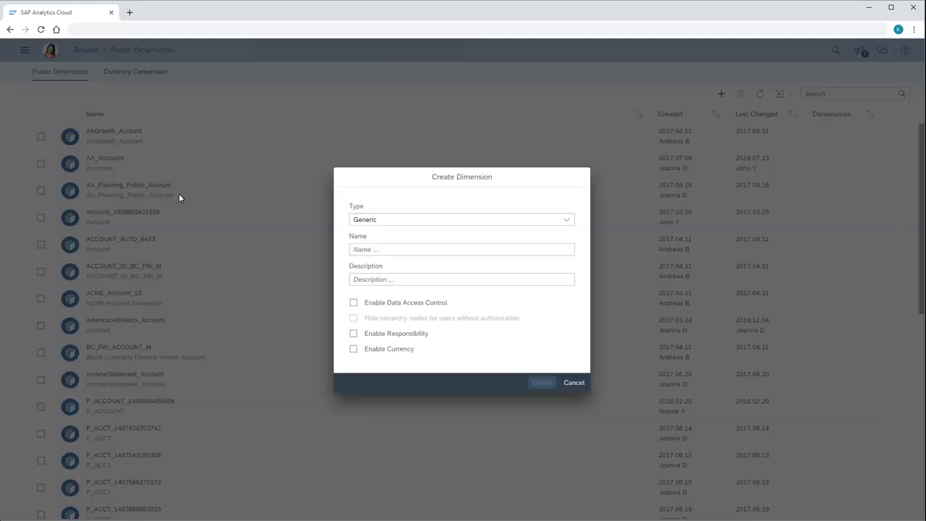
left_click(567, 221)
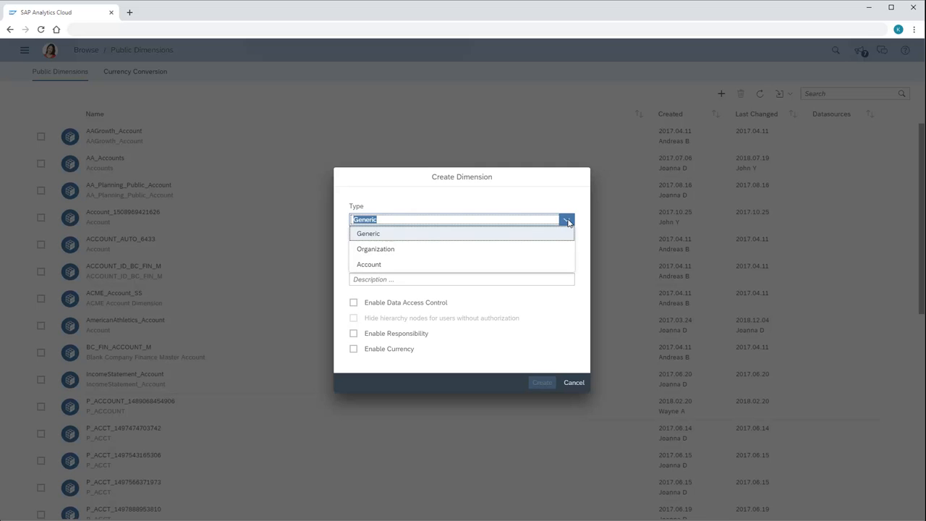